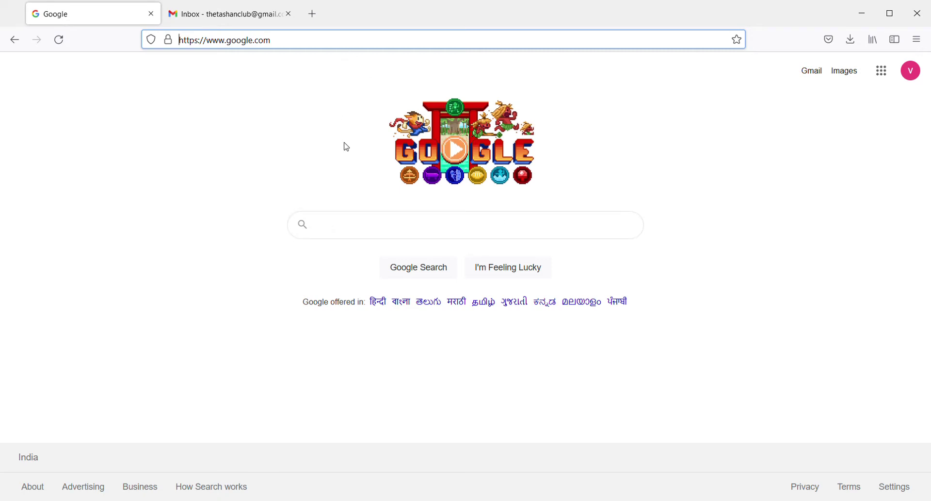
Search Google for 'passport seva' and open the official Passport Seva website
click(368, 236)
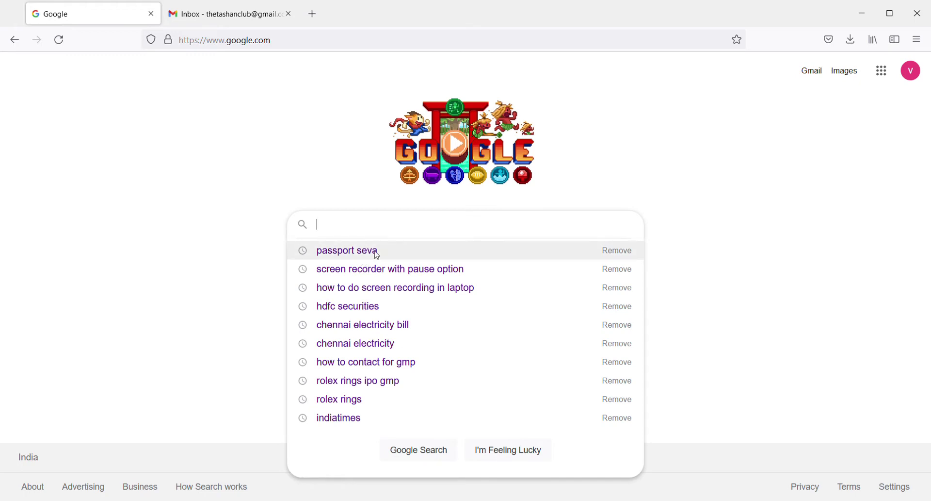
click(378, 253)
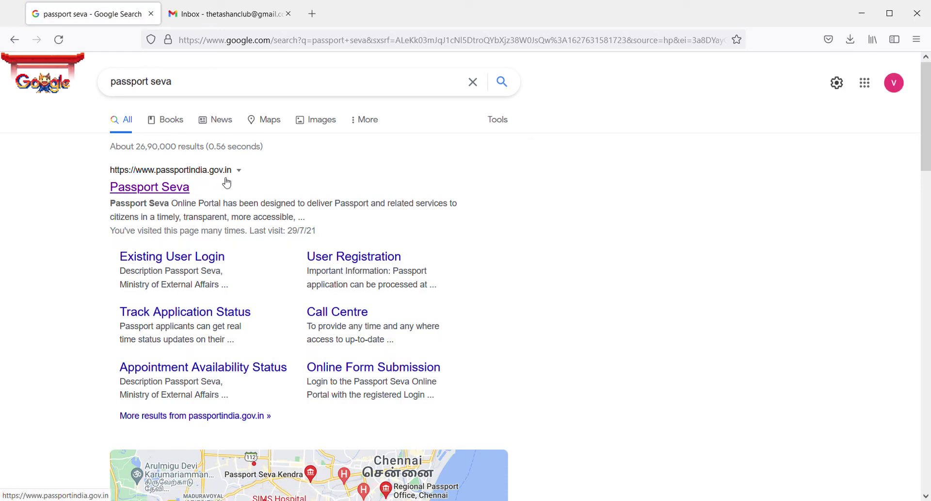
click(182, 190)
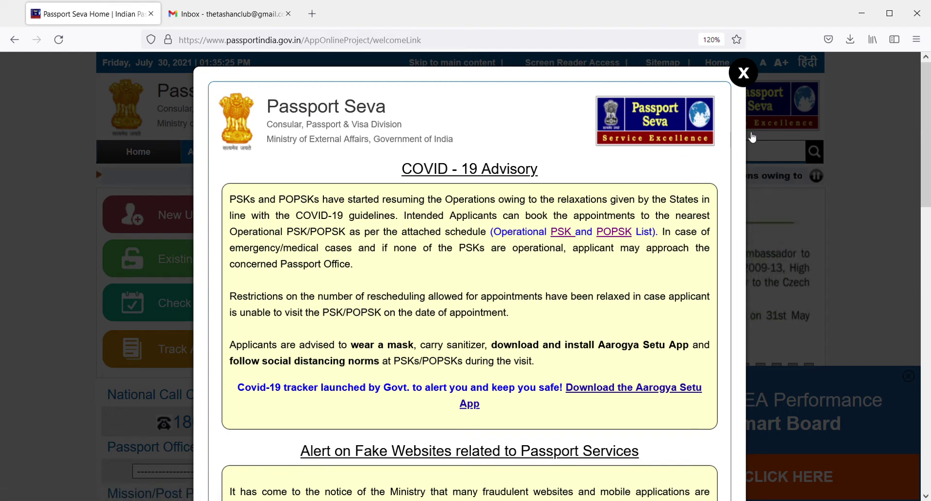
Dismiss the COVID-19 advisory and MEA Smart Board popups, then start New User Registration
click(750, 76)
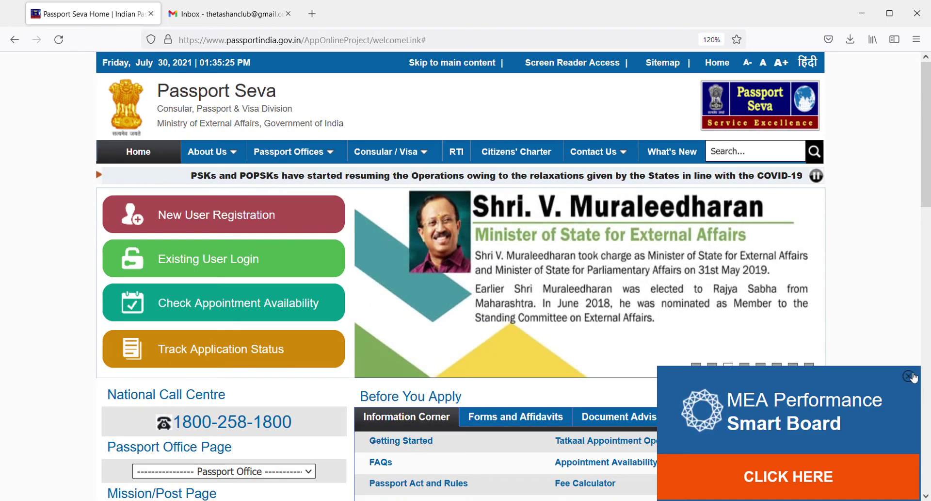
click(909, 374)
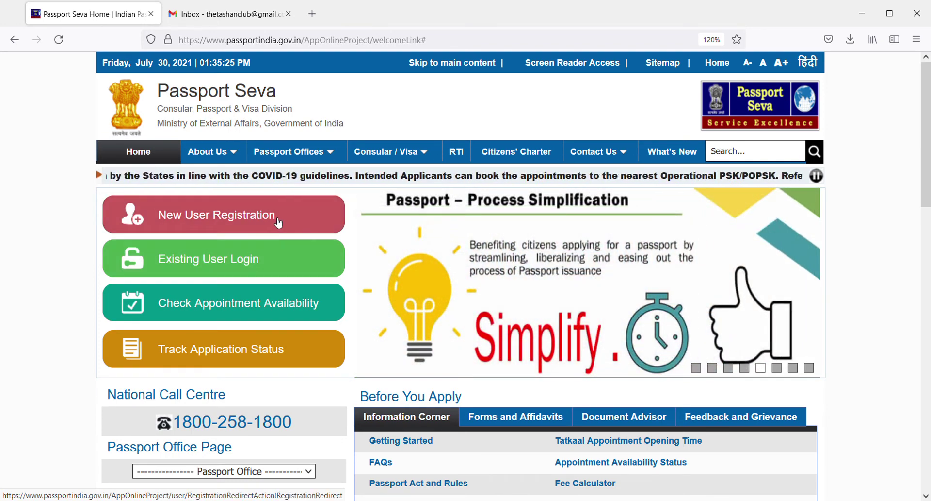
click(278, 222)
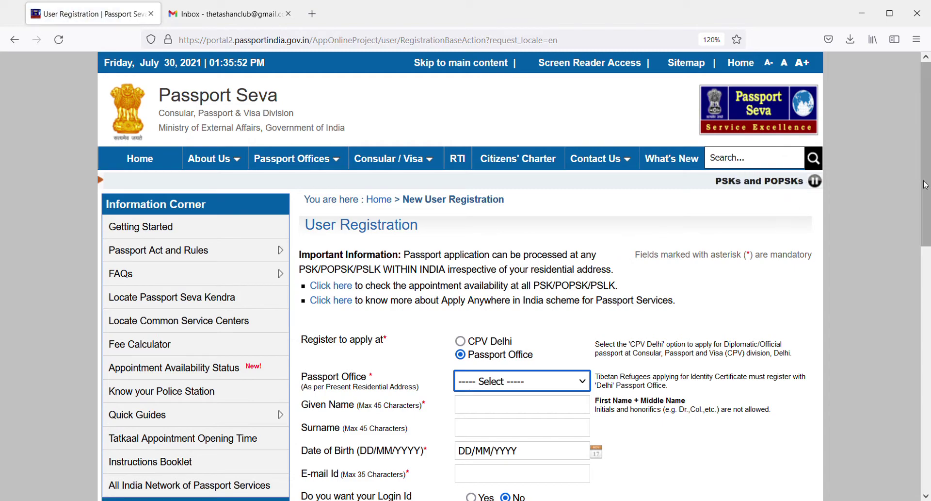
scroll(735, 251, down, 4)
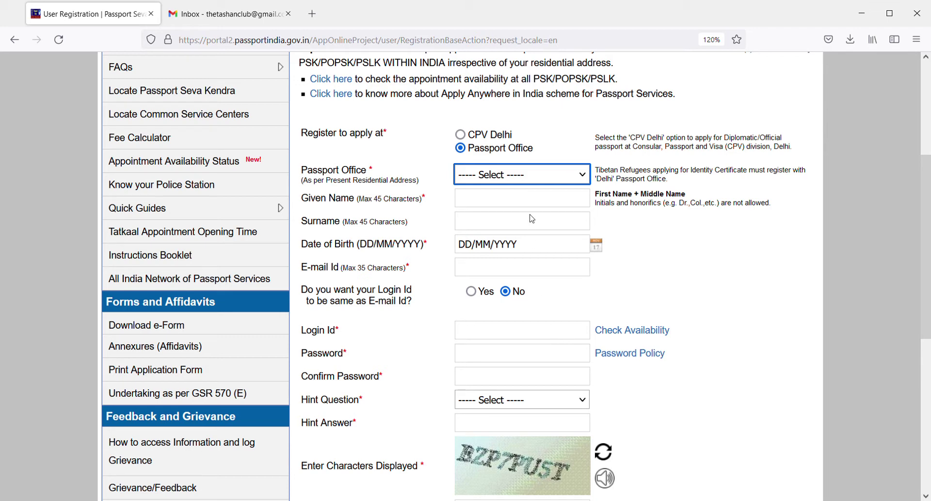
Choose Chennai as the Passport Office and enter the applicant's given name and surname
text(chennai)
click(572, 201)
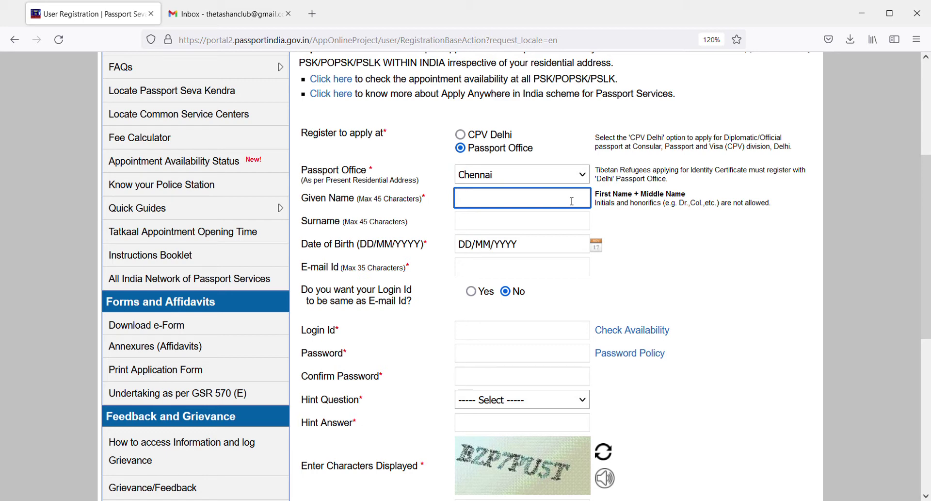
key(Tab)
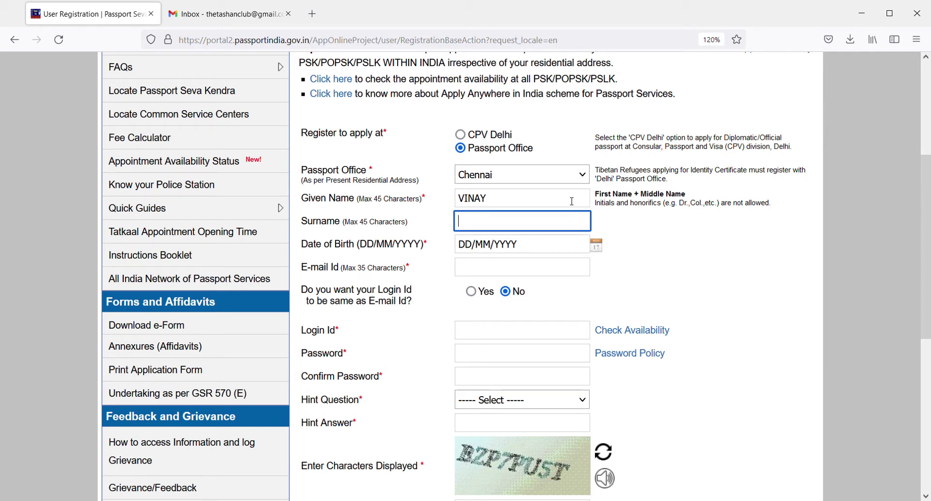
Pick the applicant's date of birth in the calendar and enter their e-mail address
click(480, 244)
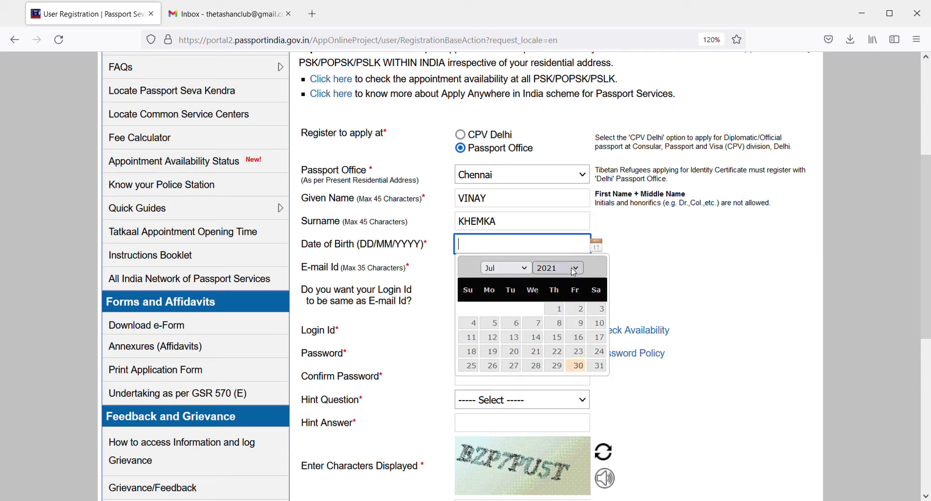
click(573, 267)
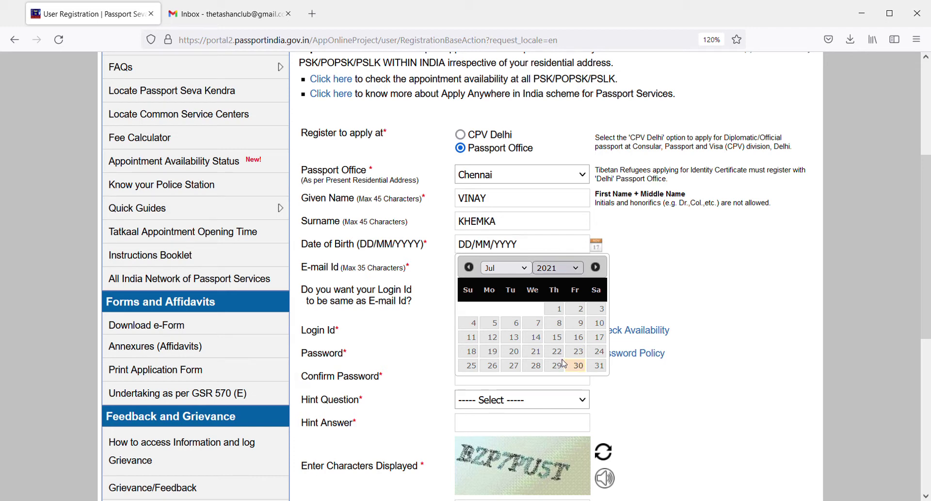
text(1969)
click(579, 324)
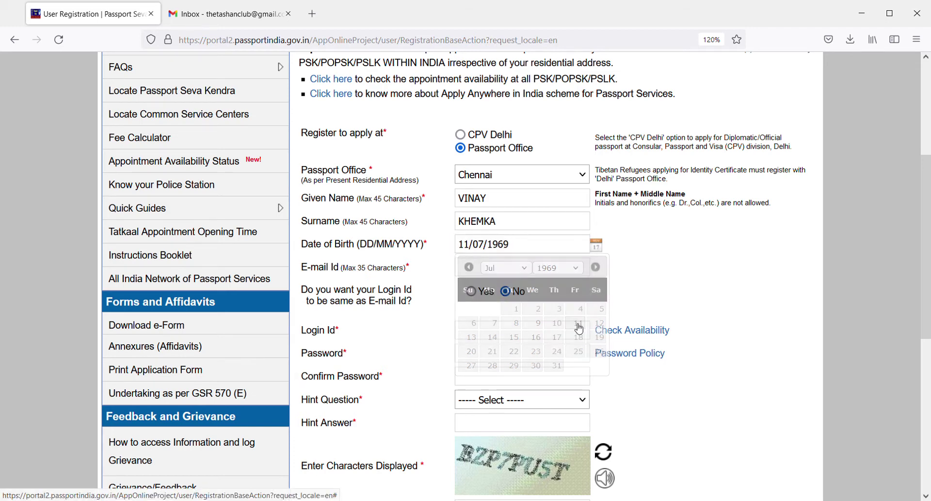
click(507, 272)
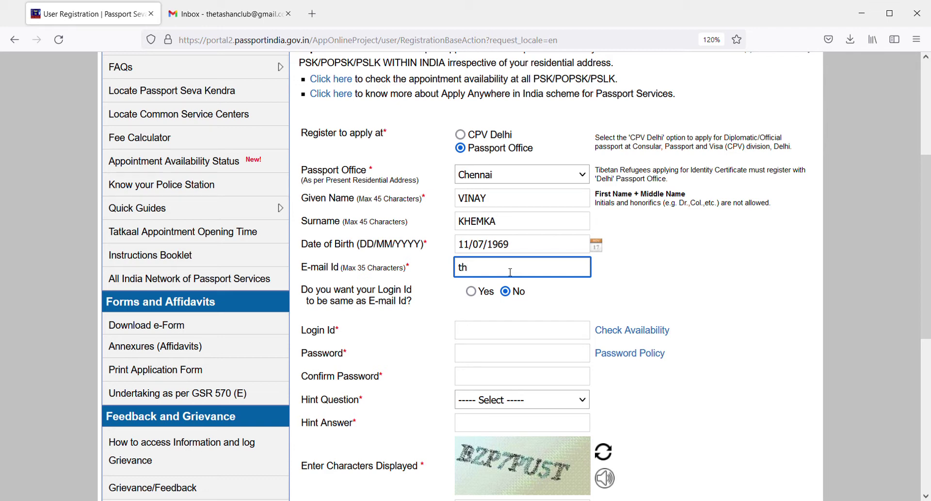
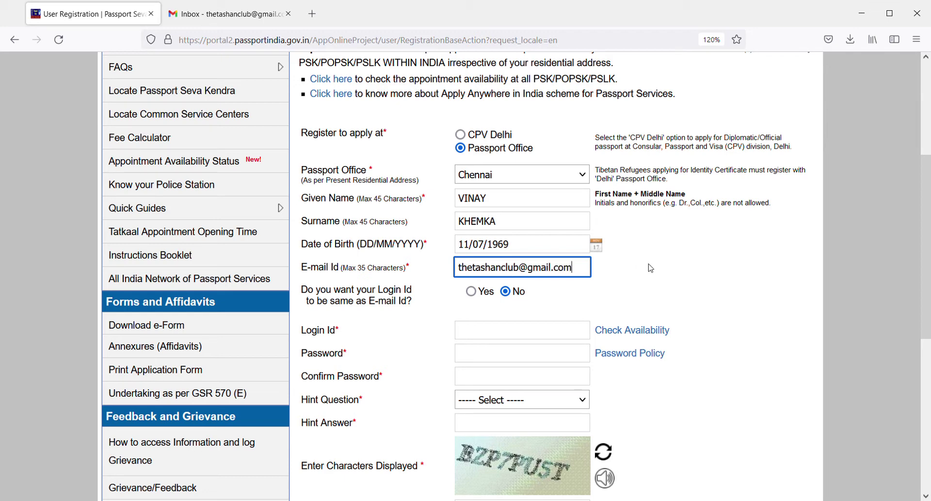
Set the login ID to match the e-mail, confirm it's available, and check password requirements
click(650, 267)
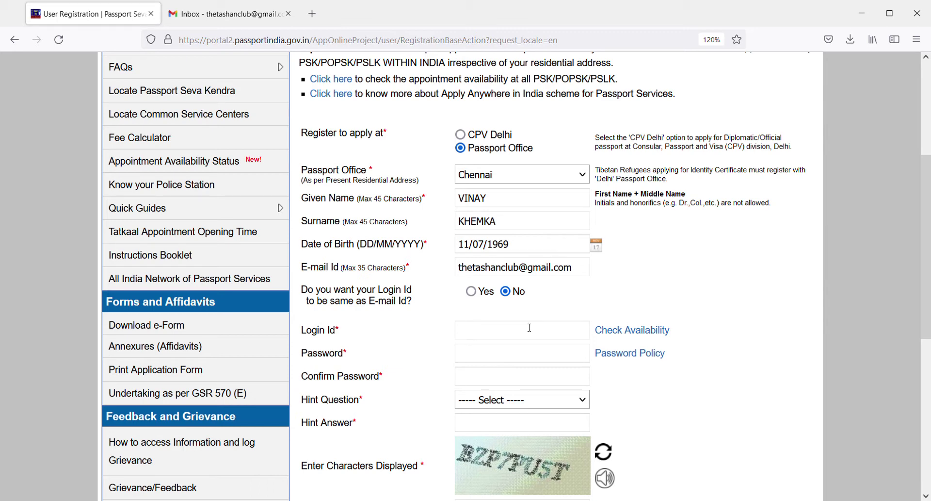
click(471, 292)
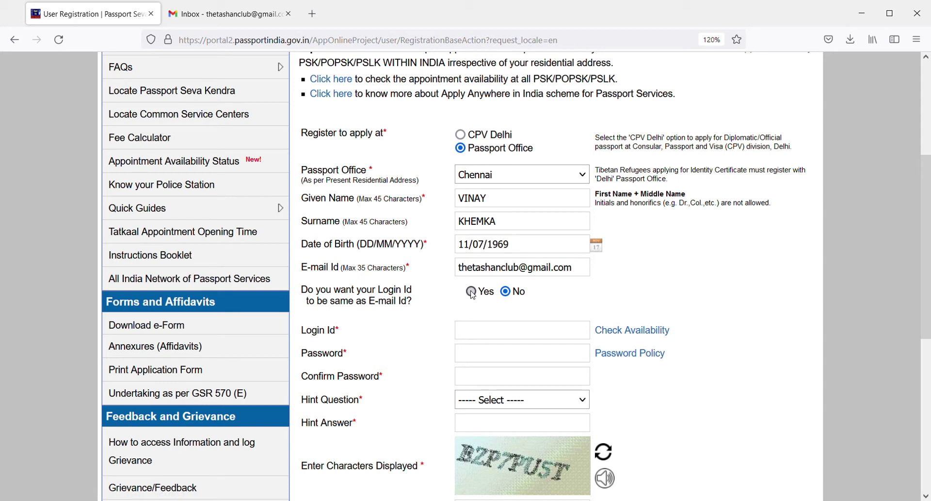
click(627, 331)
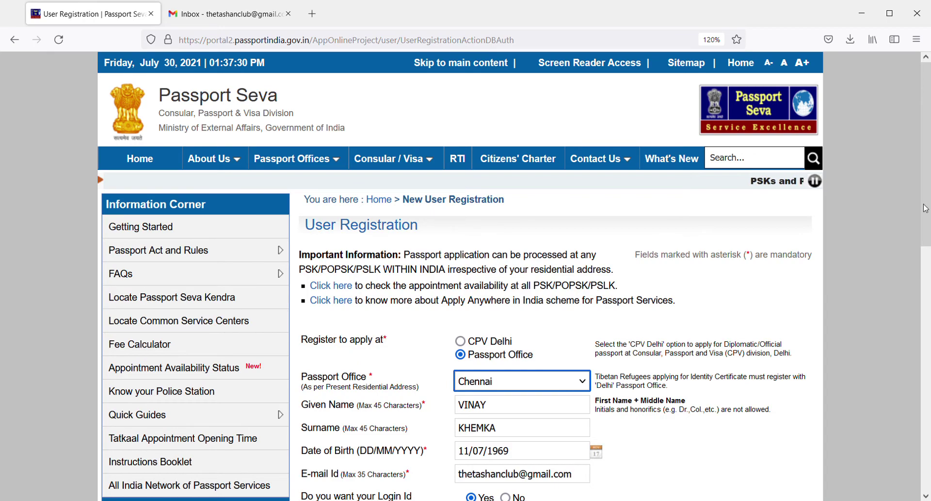
scroll(929, 213, down, 4)
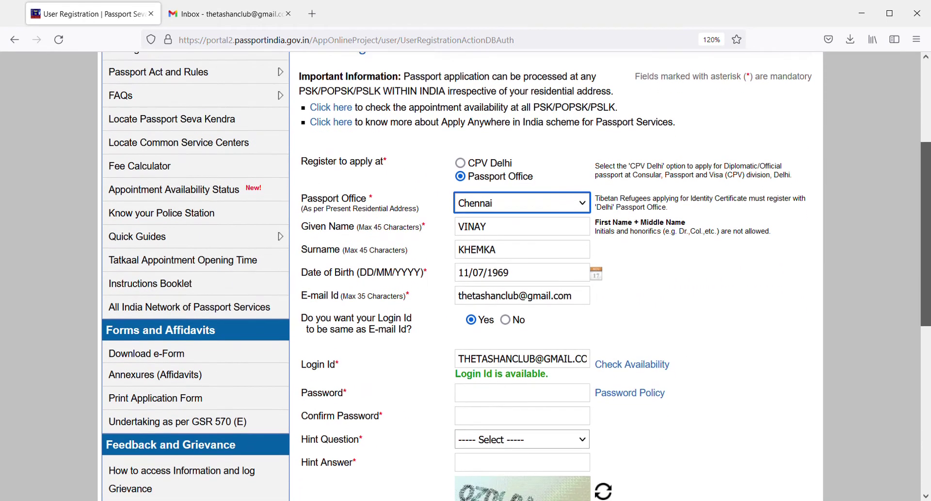
click(551, 392)
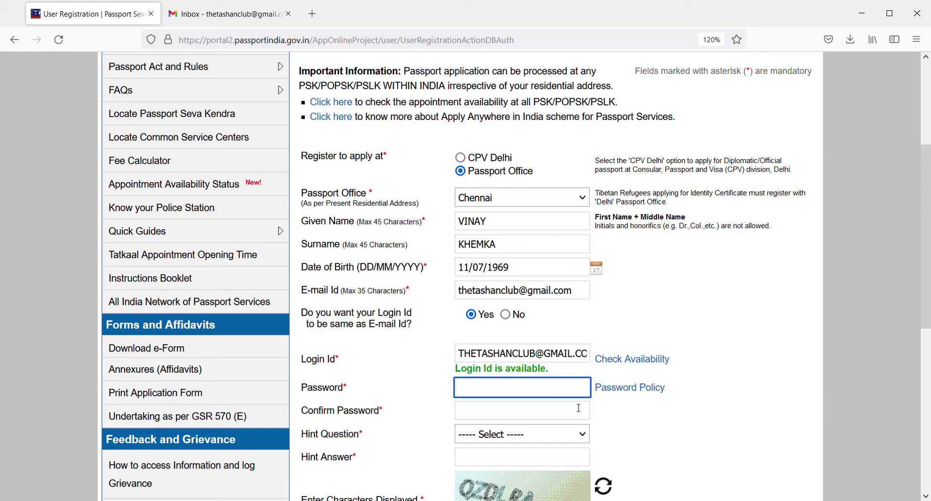
click(627, 389)
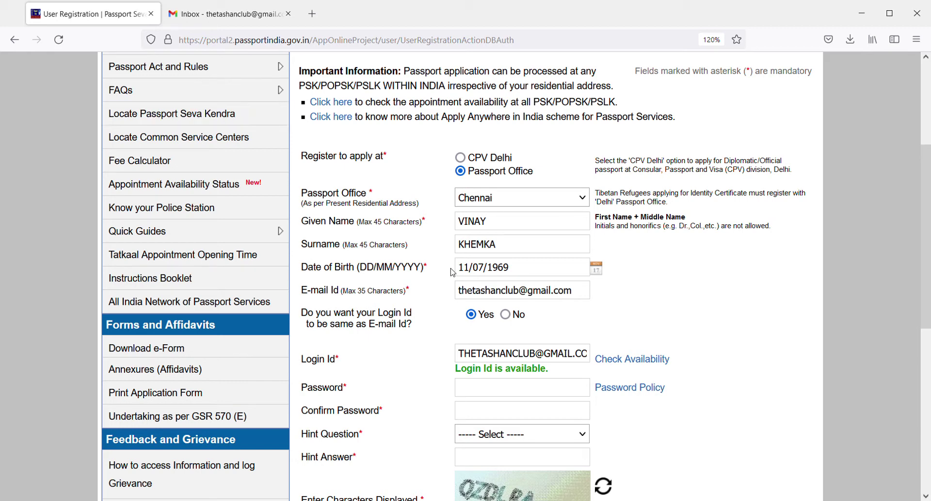
click(492, 386)
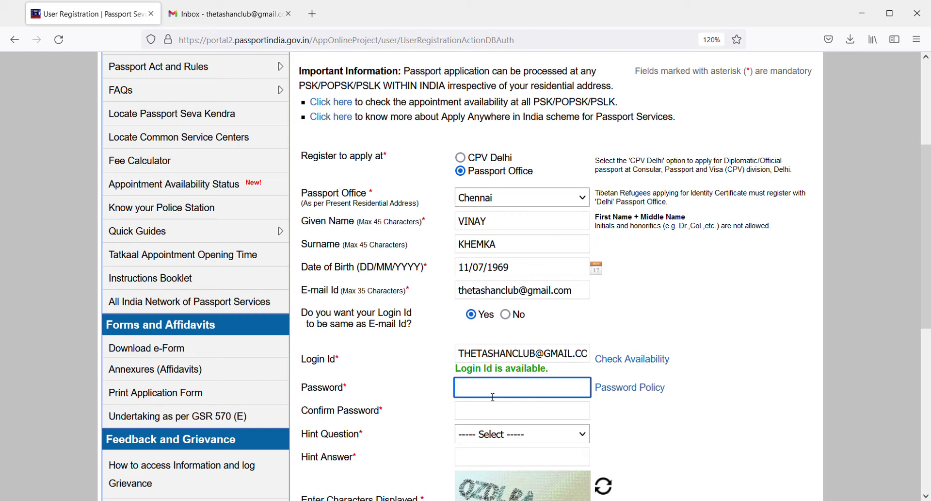
Enter the account password and retype it in Confirm Password
text(****)
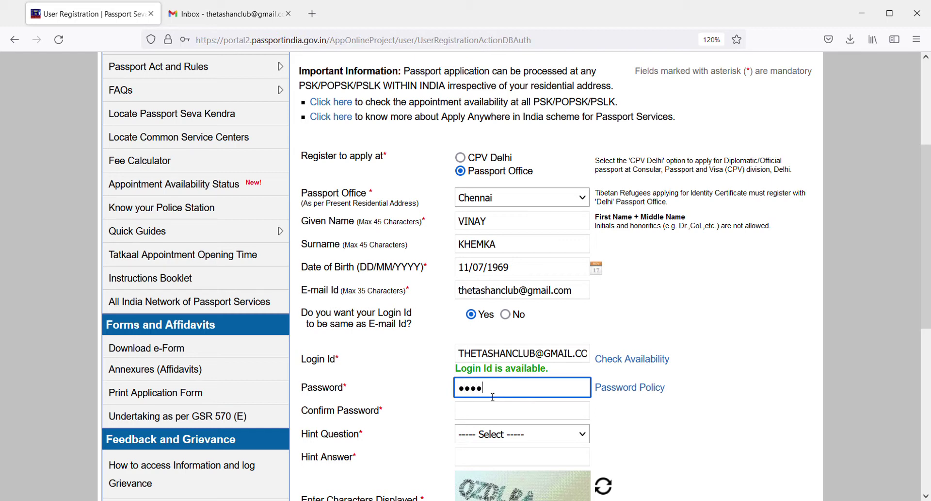
text(****)
click(564, 410)
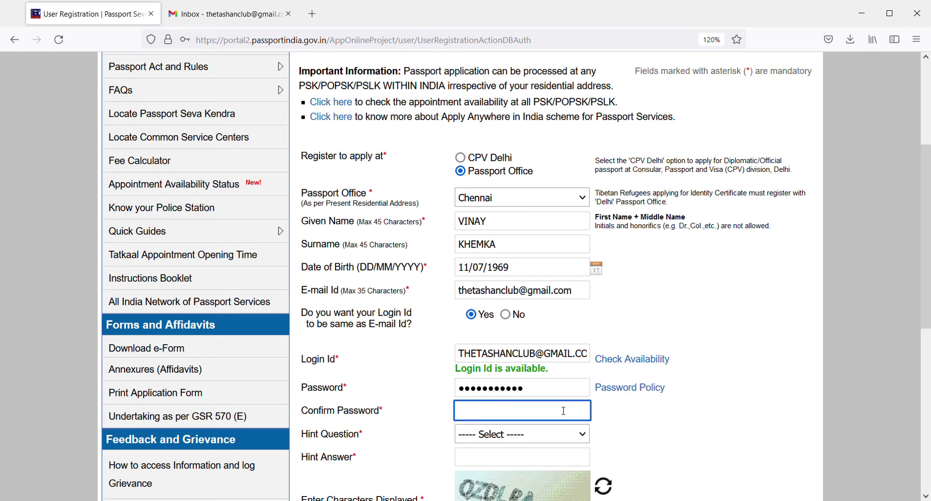
text(************)
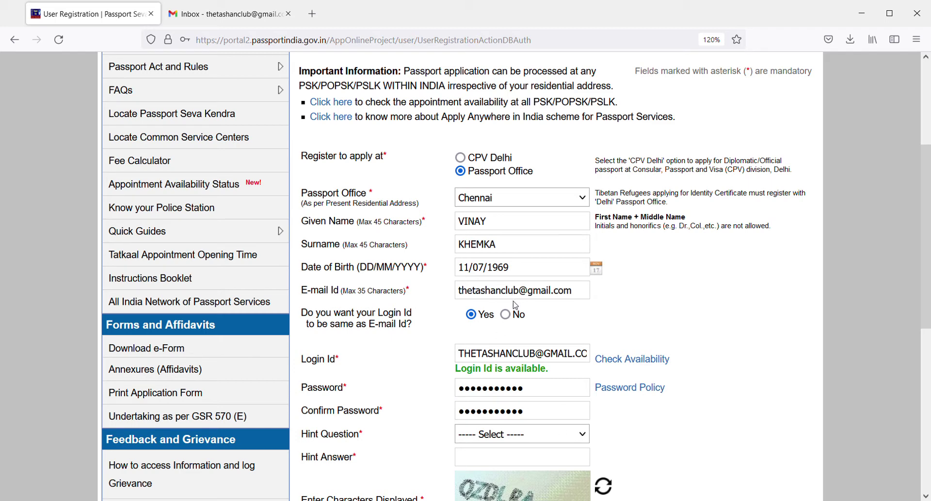
Choose Birth City as hint question, enter its answer and the captcha, and register
key(Down)
scroll(575, 278, down, 3)
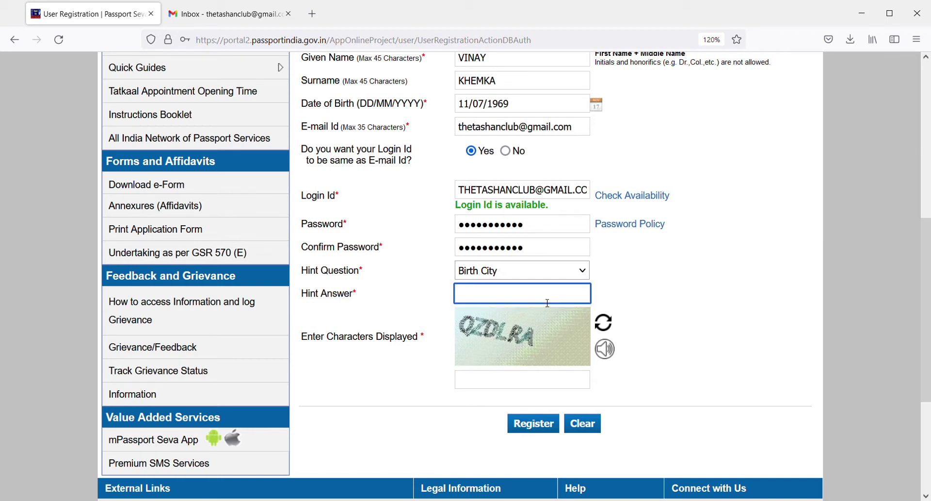
text(•••)
key(ctrl+a)
text(•••••••)
click(504, 382)
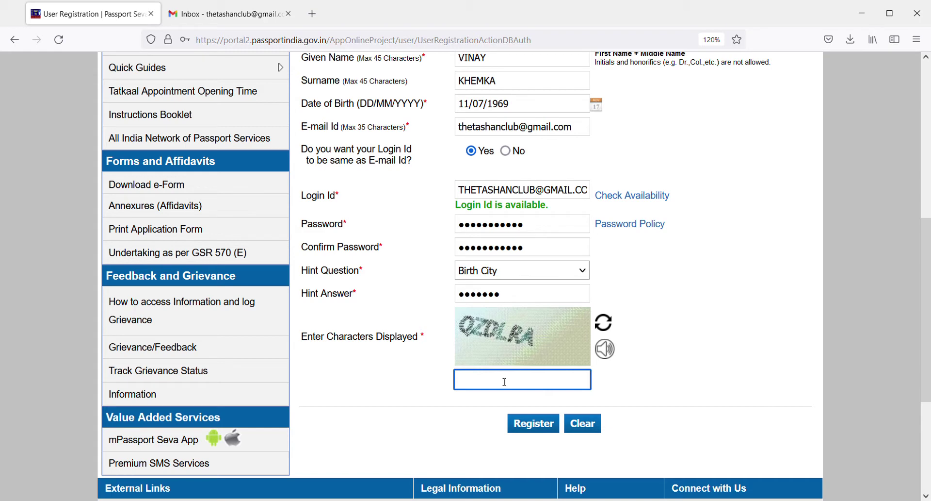
text(QZDLRA)
click(532, 427)
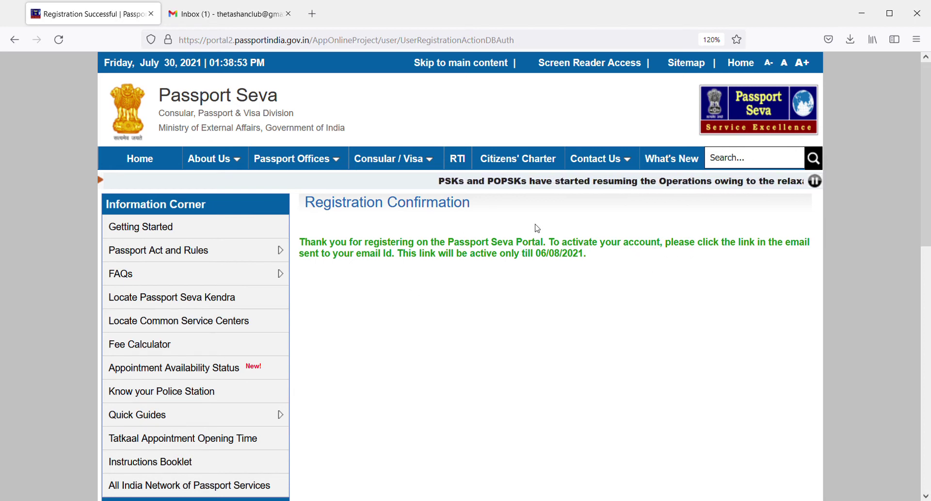
Switch to the Gmail inbox showing the Passport Seva Registration Confirmation e-mail
click(274, 11)
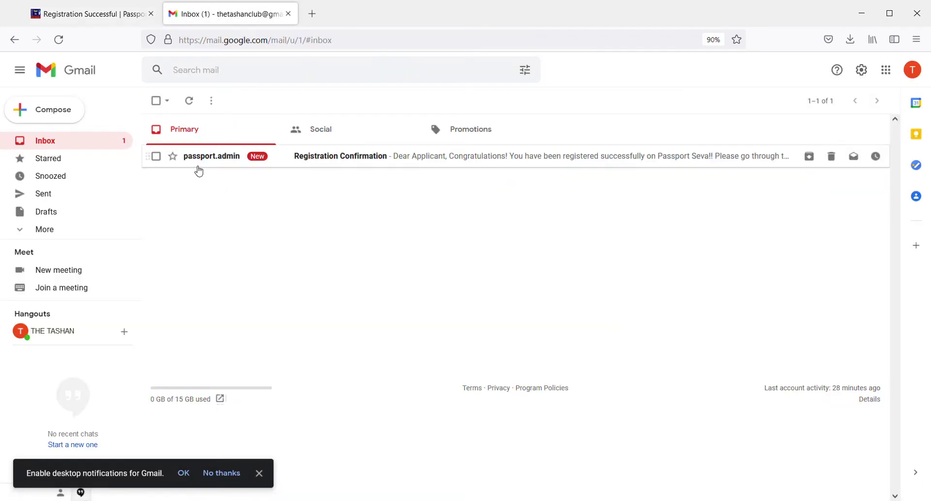
Open the Registration Confirmation e-mail and follow its account activation link
click(417, 163)
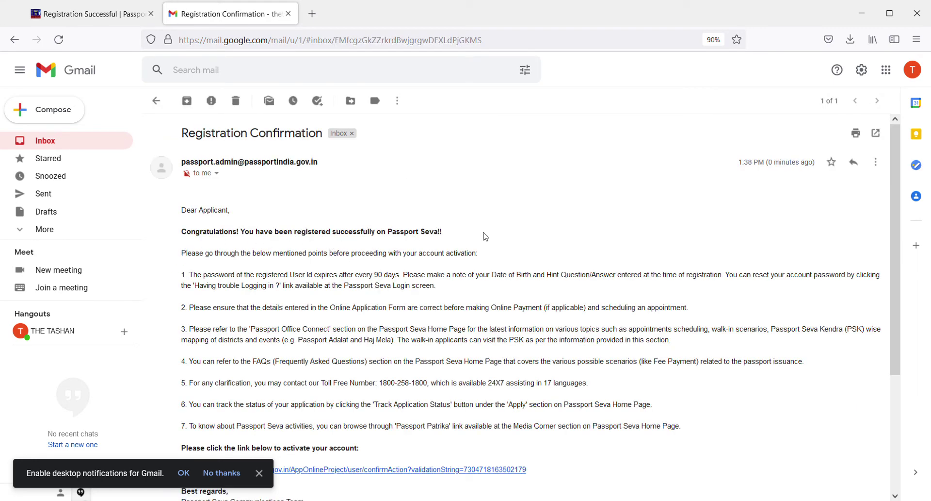
scroll(895, 310, down, 2)
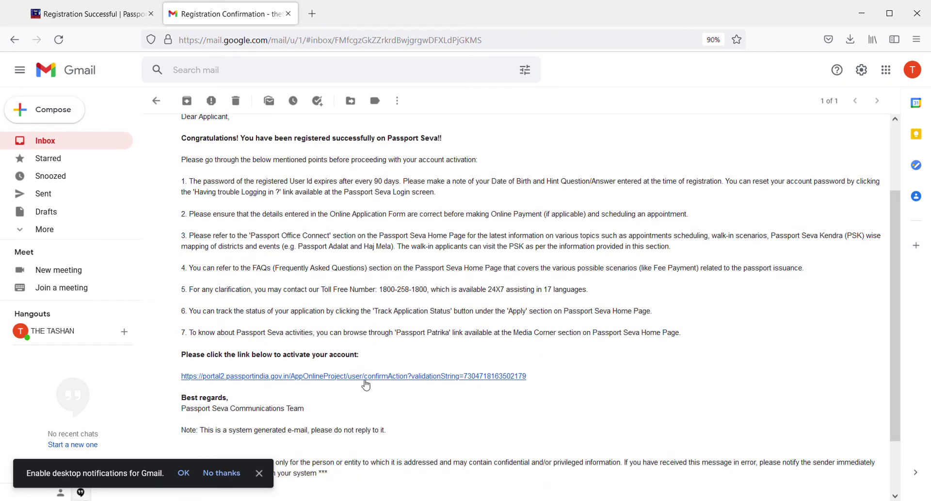
click(370, 377)
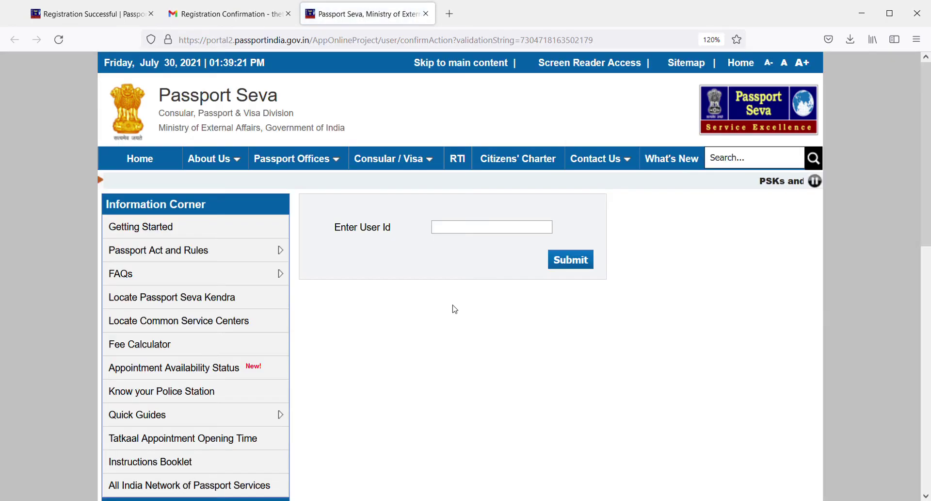
Enter the registered e-mail login ID as User Id and submit to activate the account
click(531, 227)
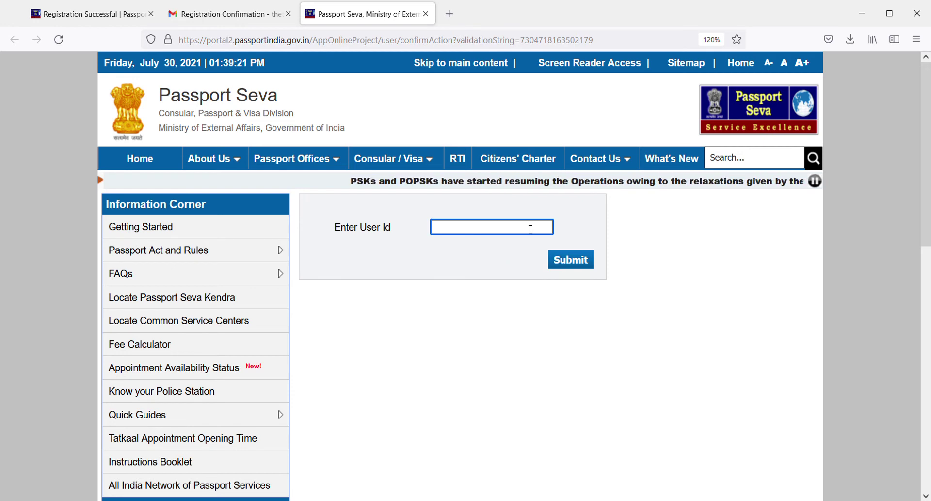
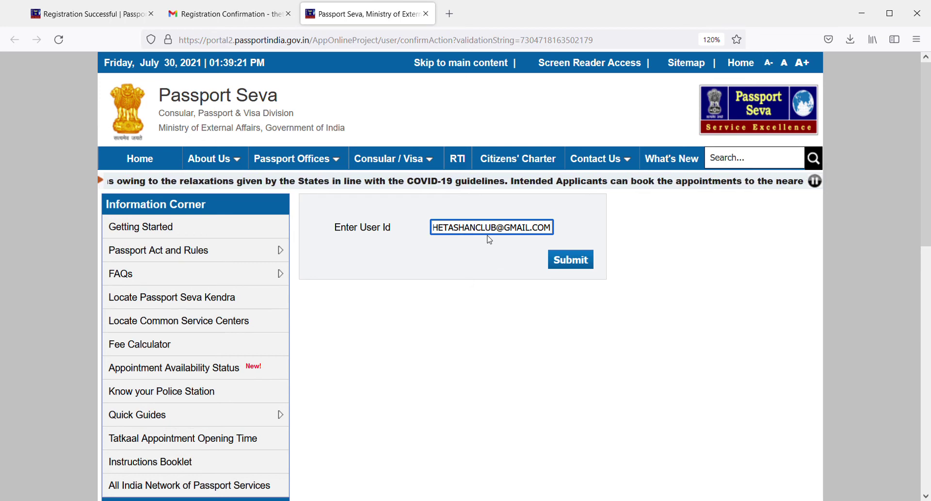
click(577, 264)
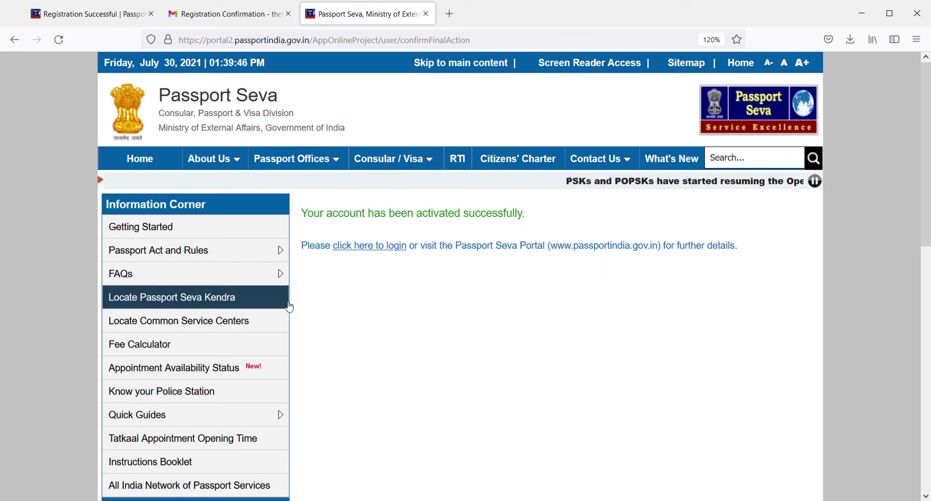
Go to the login page, fill in the login ID, and continue
click(381, 246)
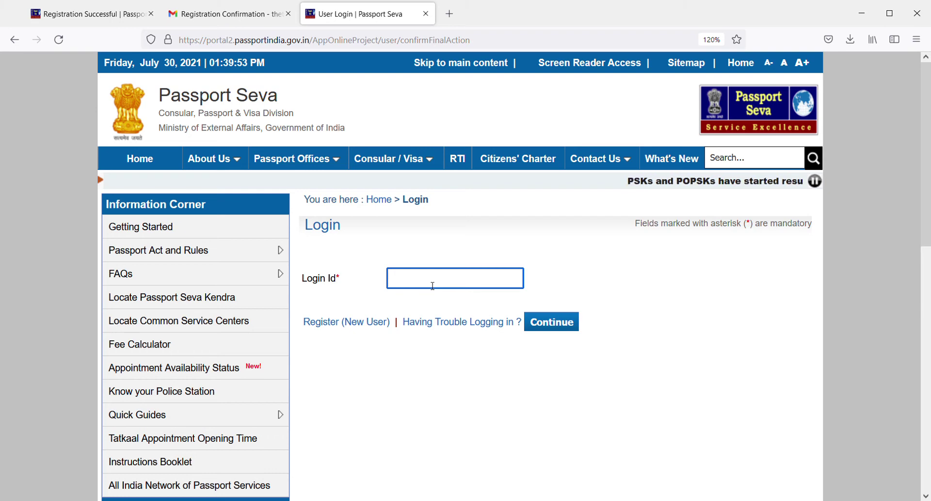
click(433, 285)
text(the)
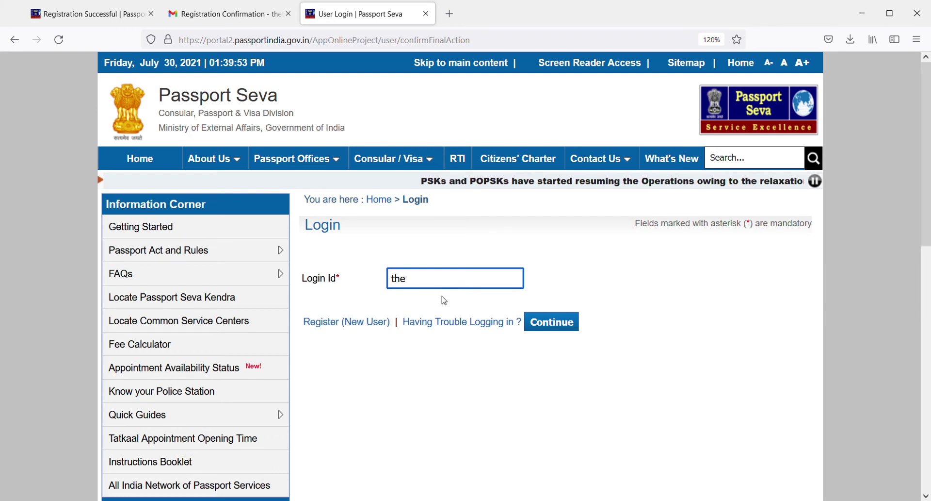
key(ctrl+v)
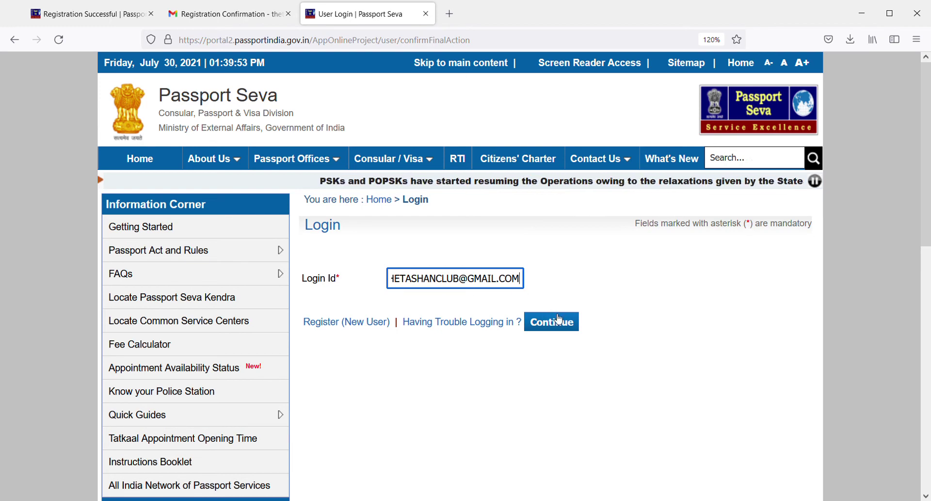
click(556, 313)
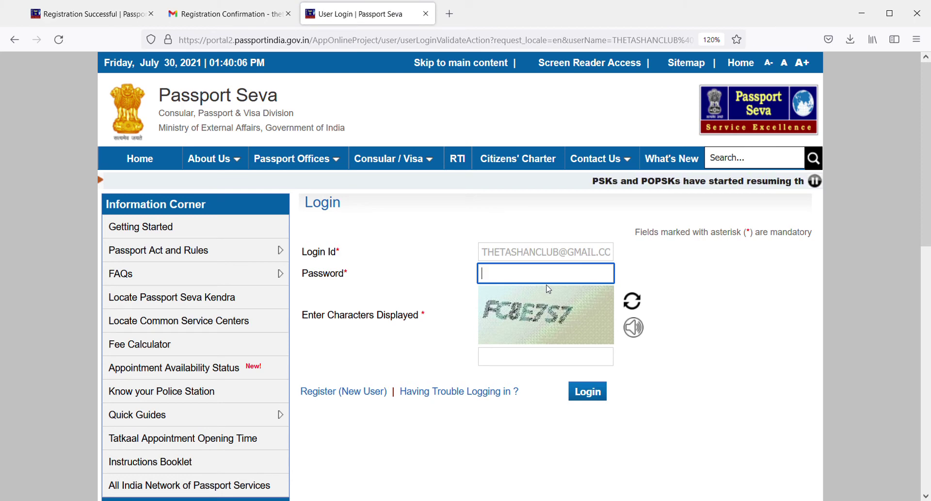
Enter the account password and refresh the captcha image
text(•)
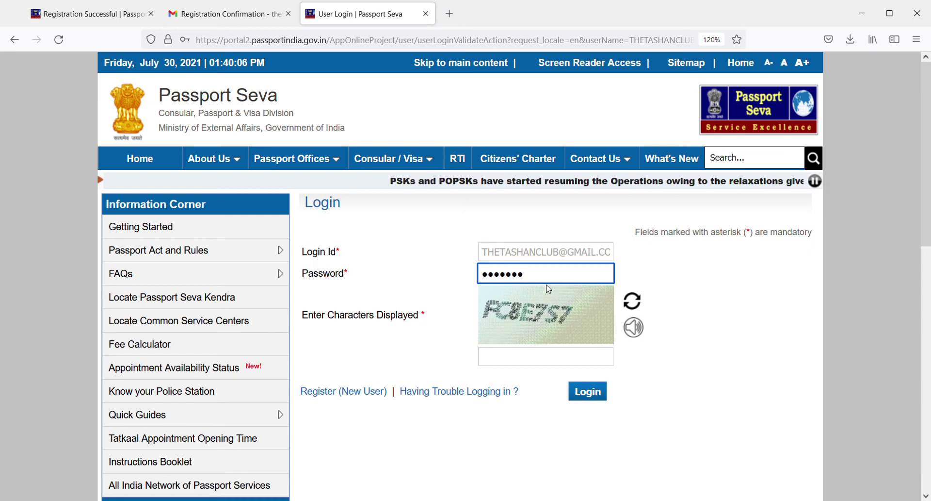
click(530, 361)
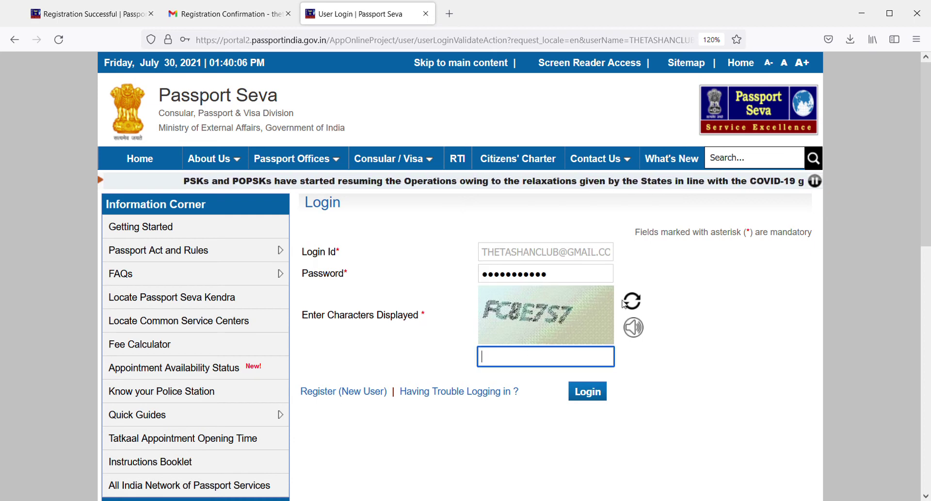
click(637, 307)
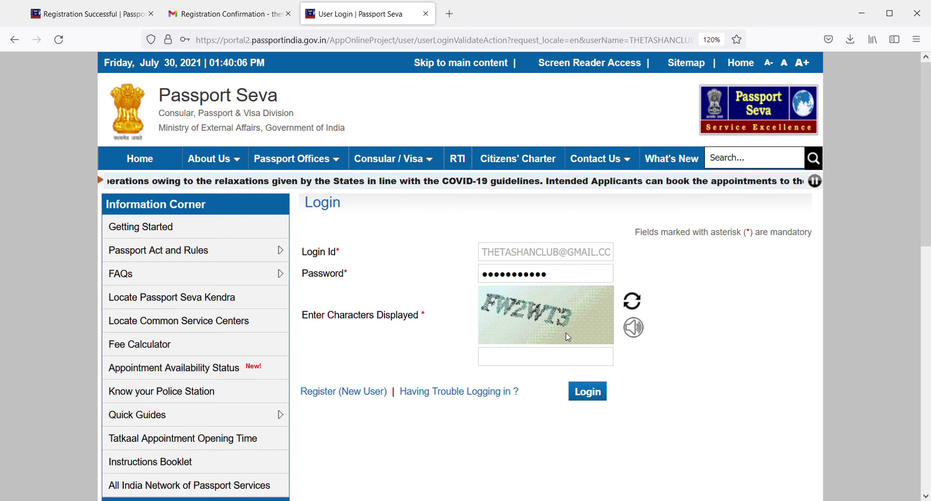
click(551, 358)
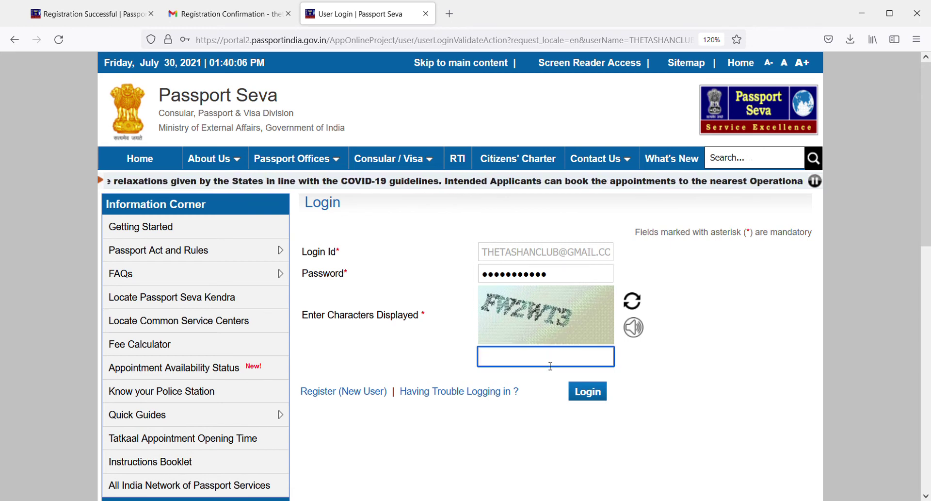